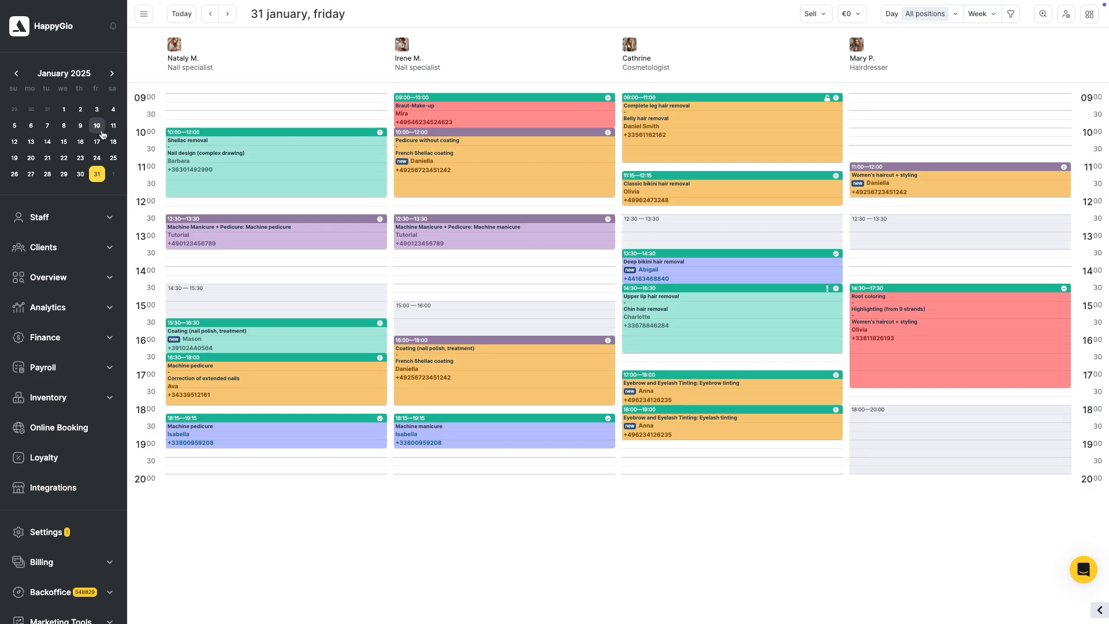
# Step: Switch to Chain HappyGio and open the chain's staff list
pyautogui.click(61, 27)
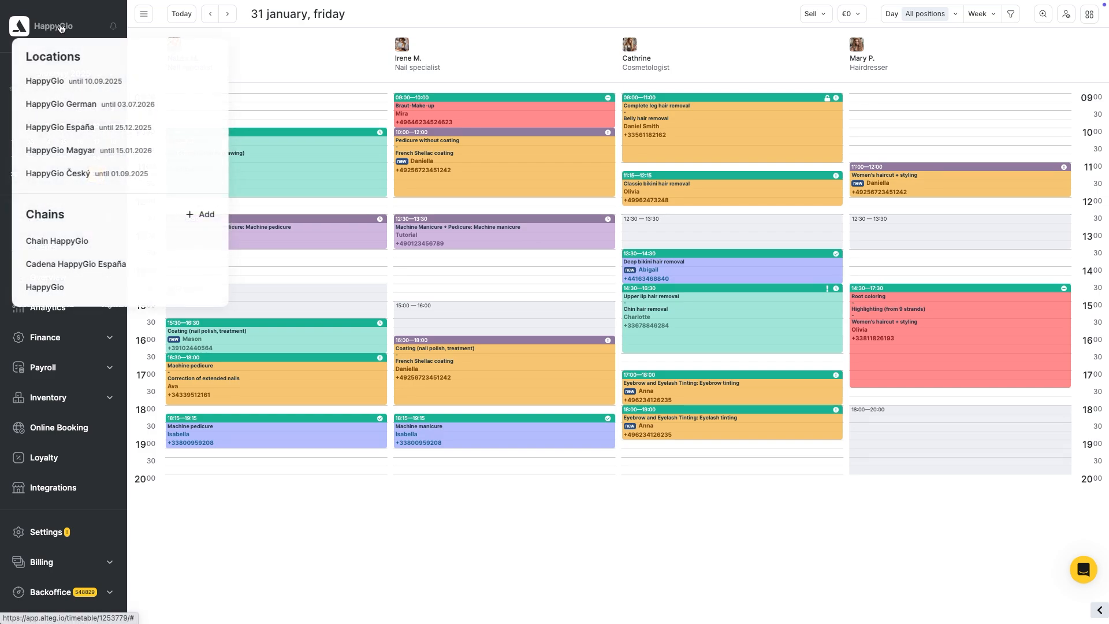
pyautogui.click(80, 241)
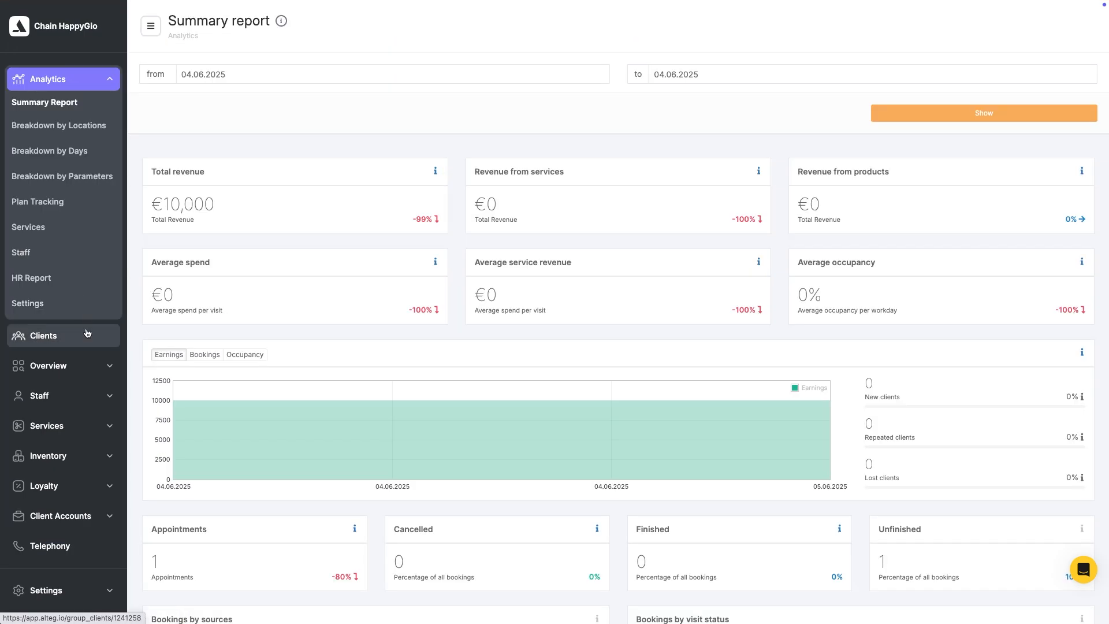
pyautogui.click(88, 395)
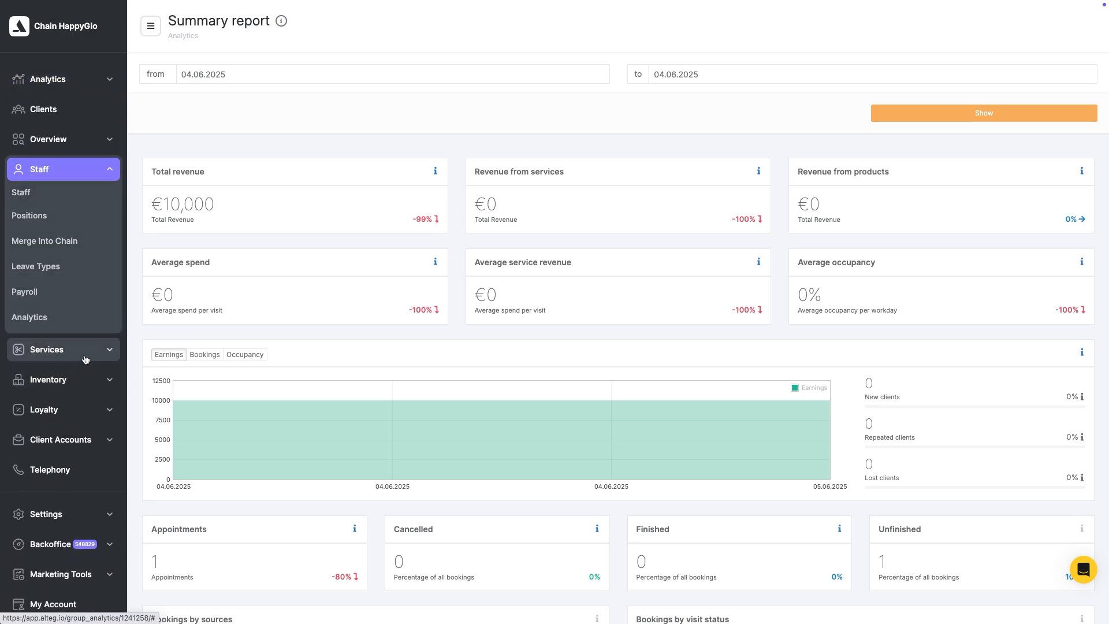
pyautogui.click(26, 200)
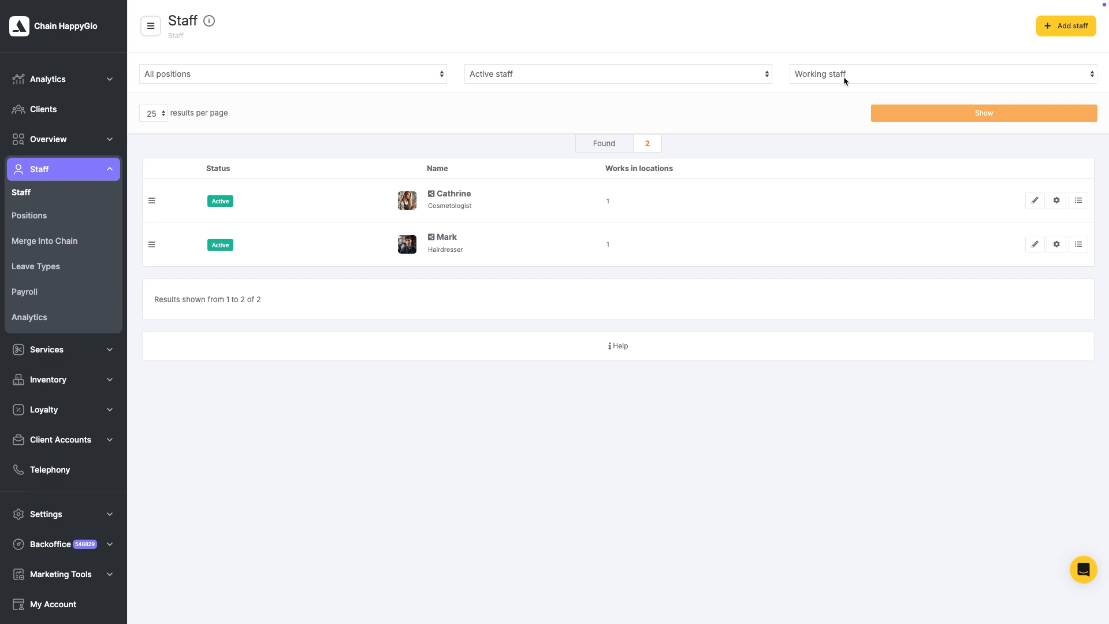
# Step: Add a staff member to the chain with the employee's first name, position Master Barber and specialization Barber
pyautogui.click(1045, 33)
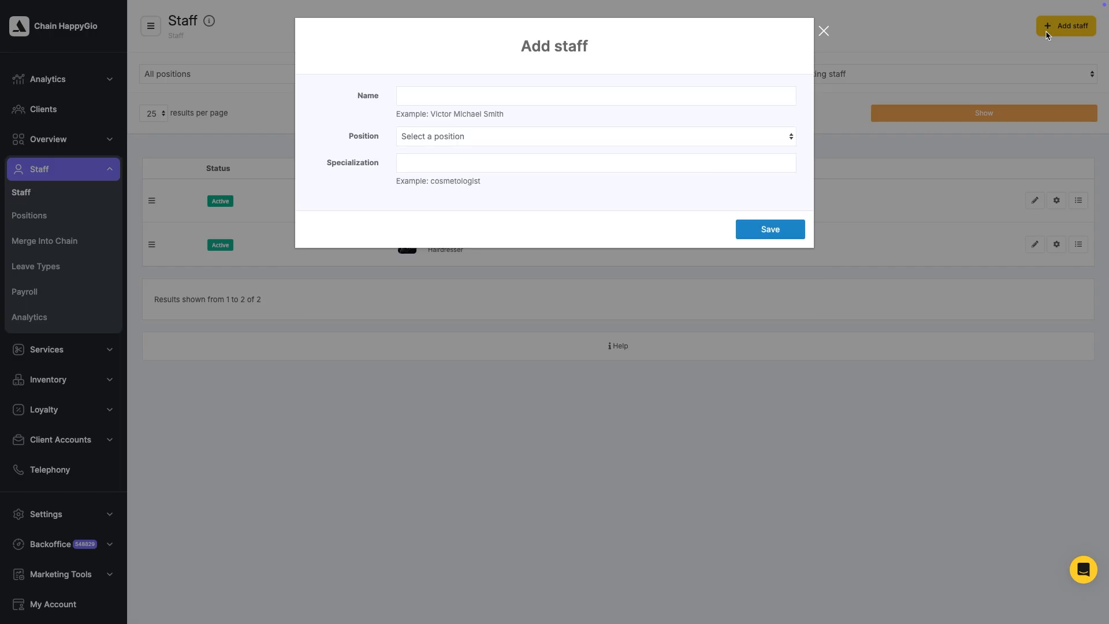
pyautogui.click(753, 94)
pyautogui.write('Robert')
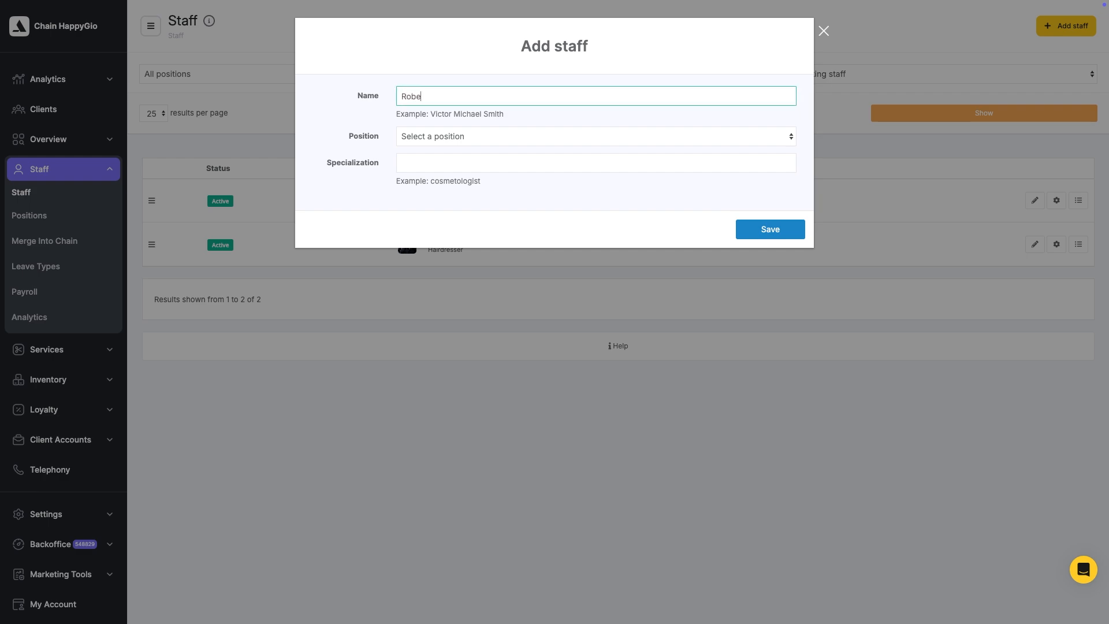
pyautogui.click(758, 138)
pyautogui.click(757, 149)
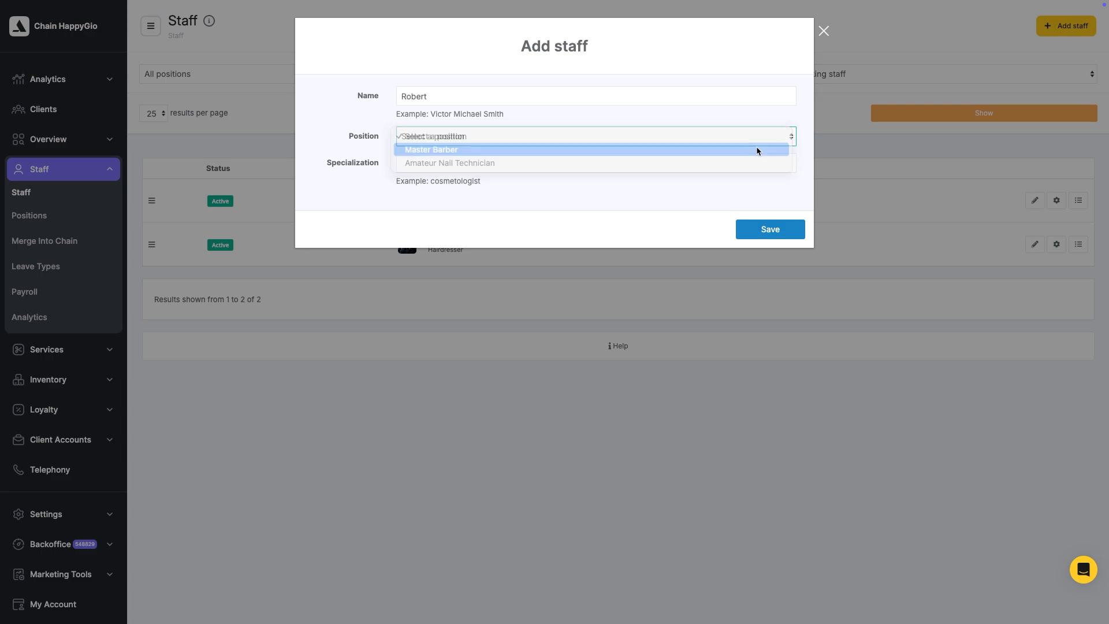
pyautogui.click(756, 160)
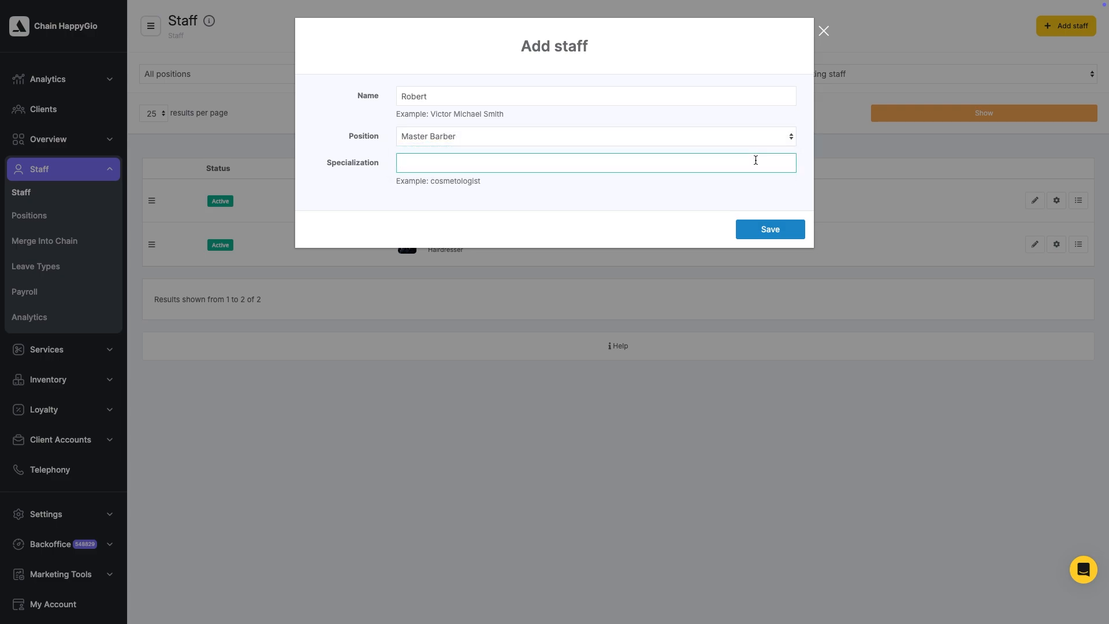
pyautogui.write('Barber')
pyautogui.click(766, 230)
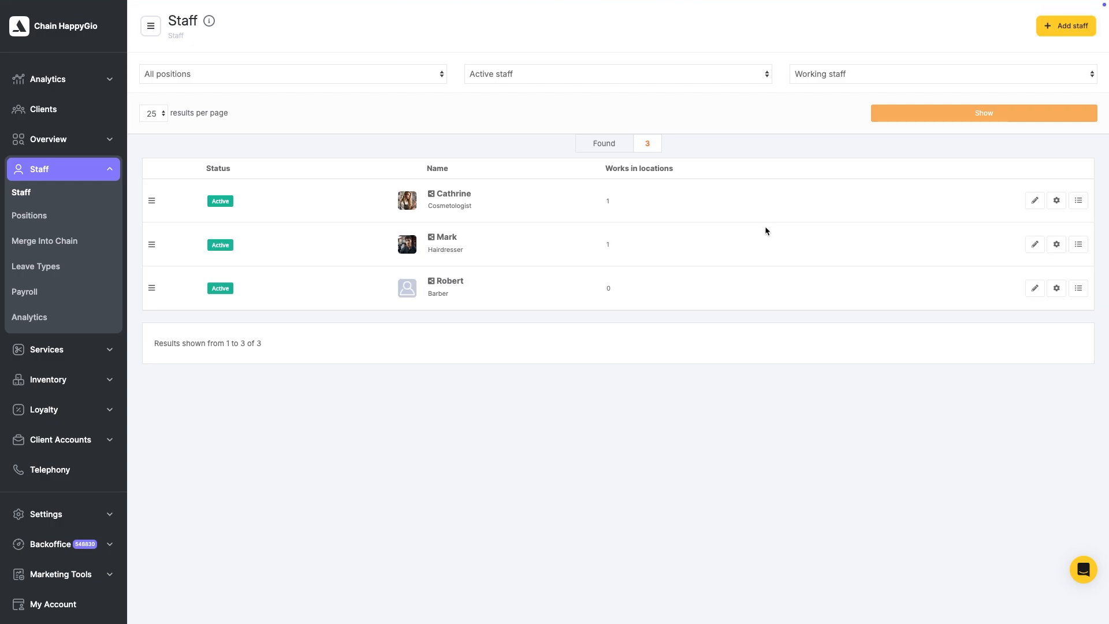
# Step: Open the new barber's profile, review the additional information, and assign the employee to the HappyGio location
pyautogui.click(456, 281)
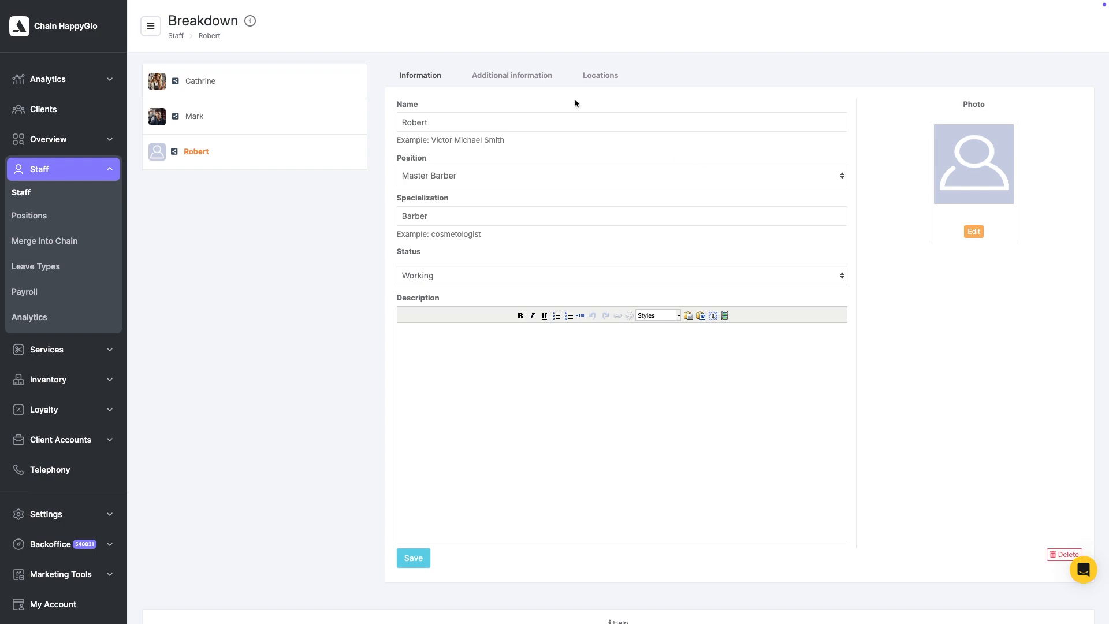
pyautogui.click(527, 79)
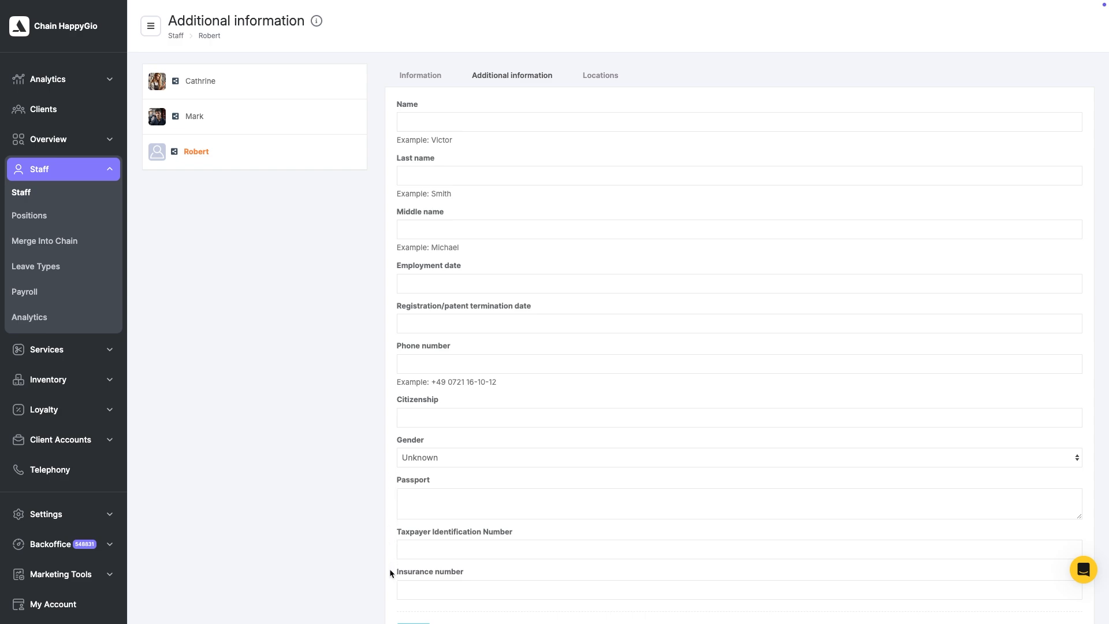
pyautogui.click(570, 67)
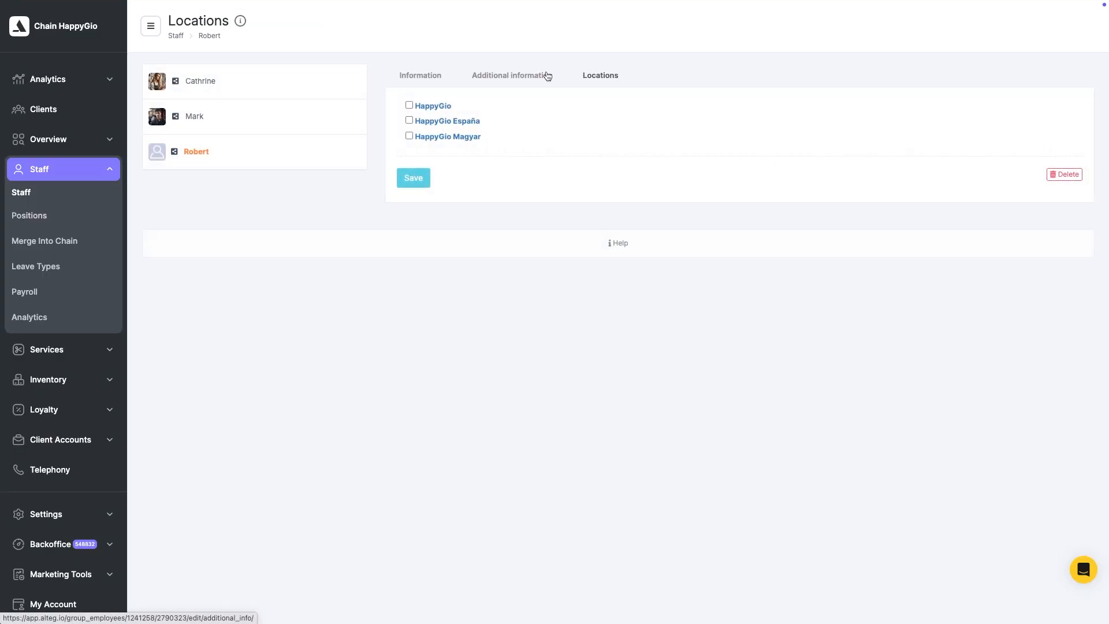
pyautogui.click(409, 106)
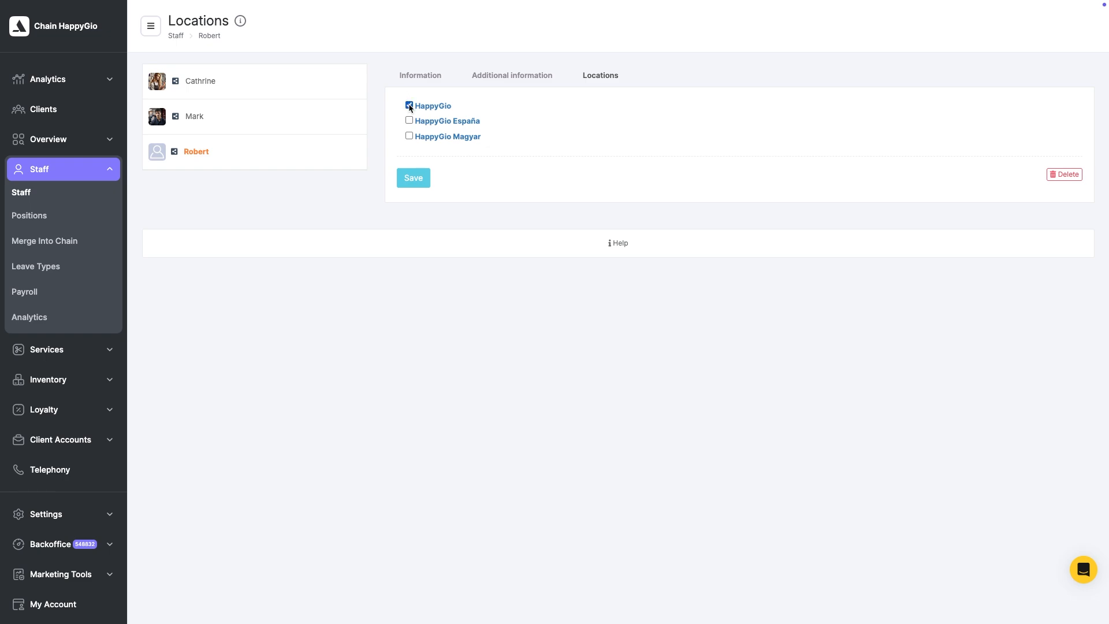
pyautogui.click(409, 180)
# Step: Start a new chain staff position named Student and make it available in the HappyGio location
pyautogui.click(46, 218)
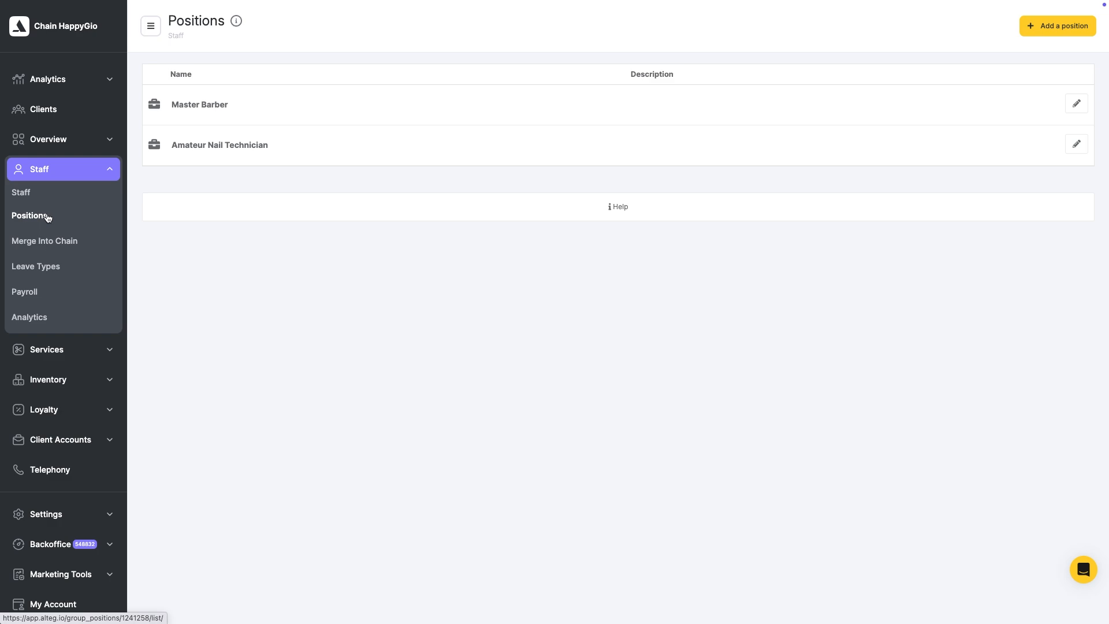
pyautogui.click(1031, 32)
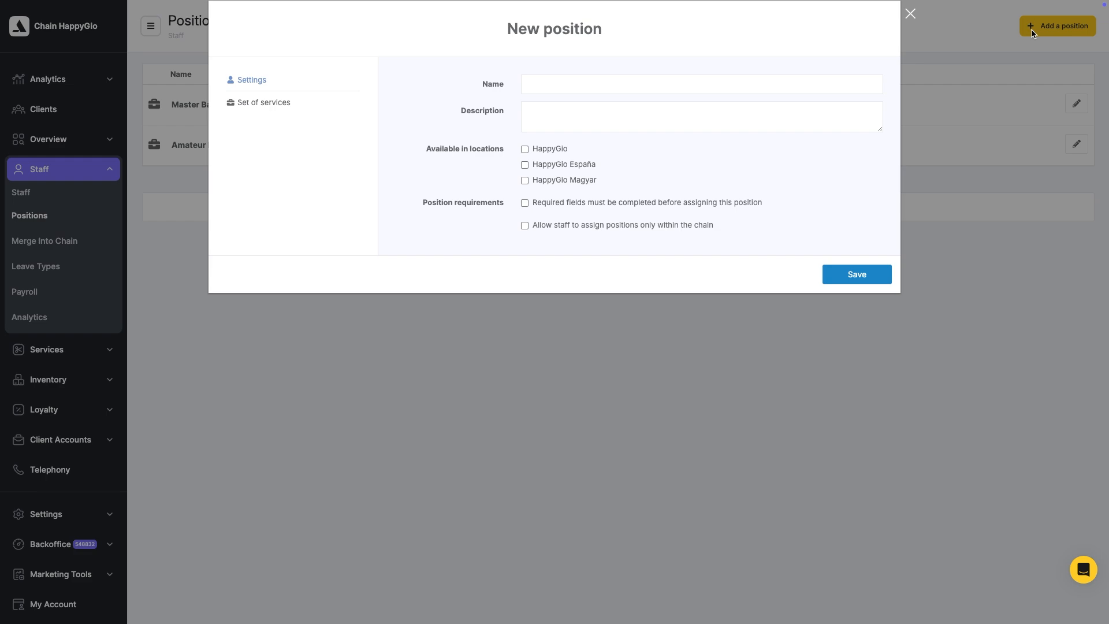
pyautogui.click(653, 84)
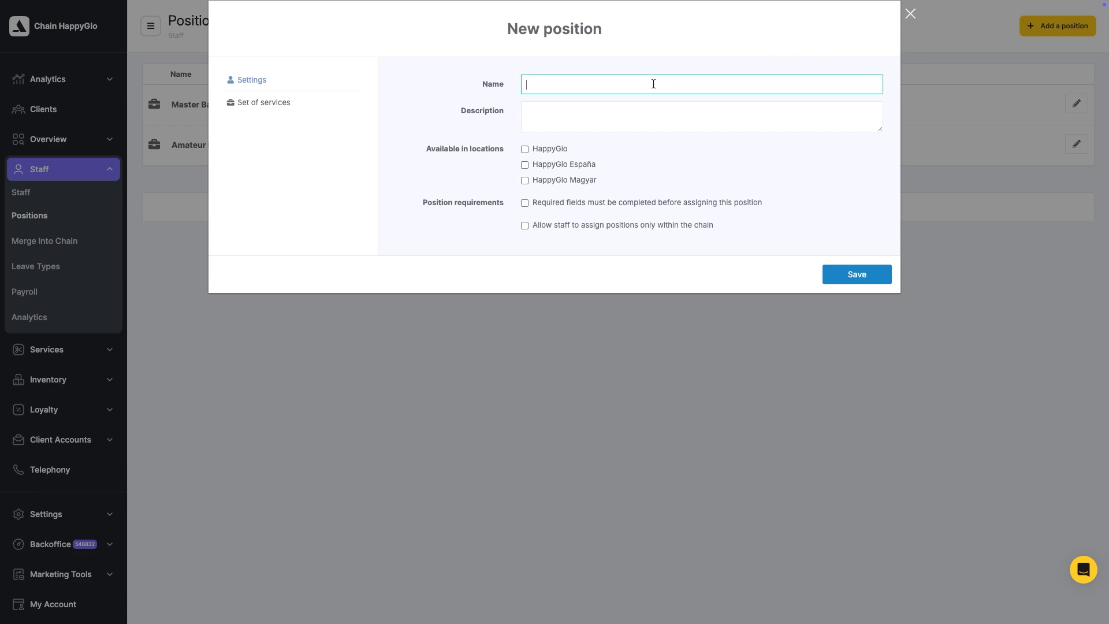
pyautogui.write('Student')
pyautogui.click(663, 137)
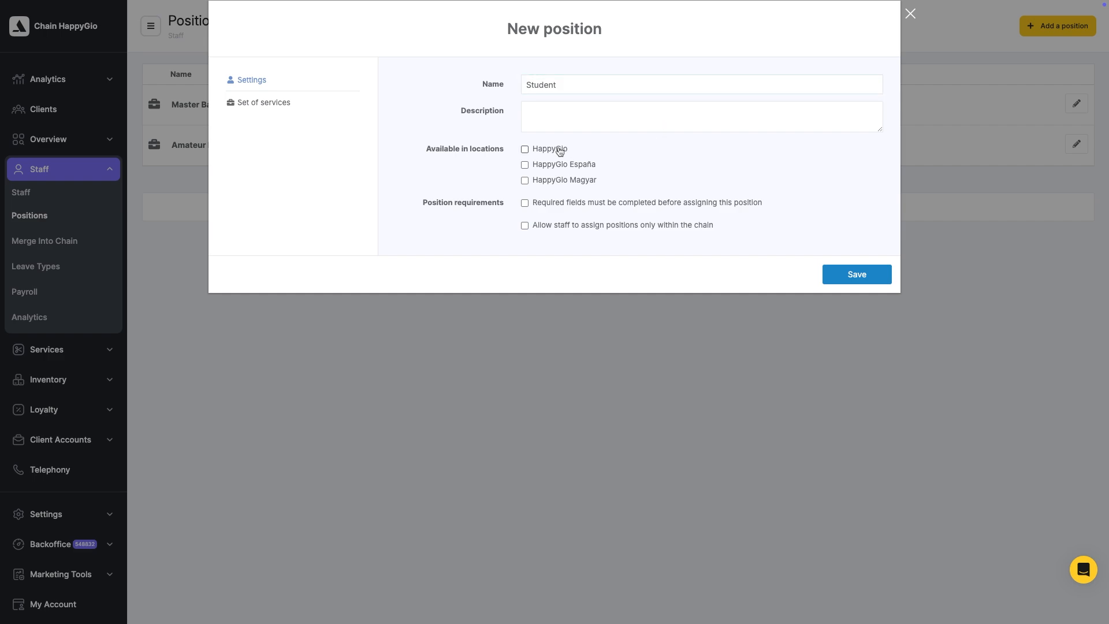
pyautogui.click(526, 150)
# Step: Require the Name and Phone number fields for the Student position and allow staff to assign positions only within the chain
pyautogui.click(525, 203)
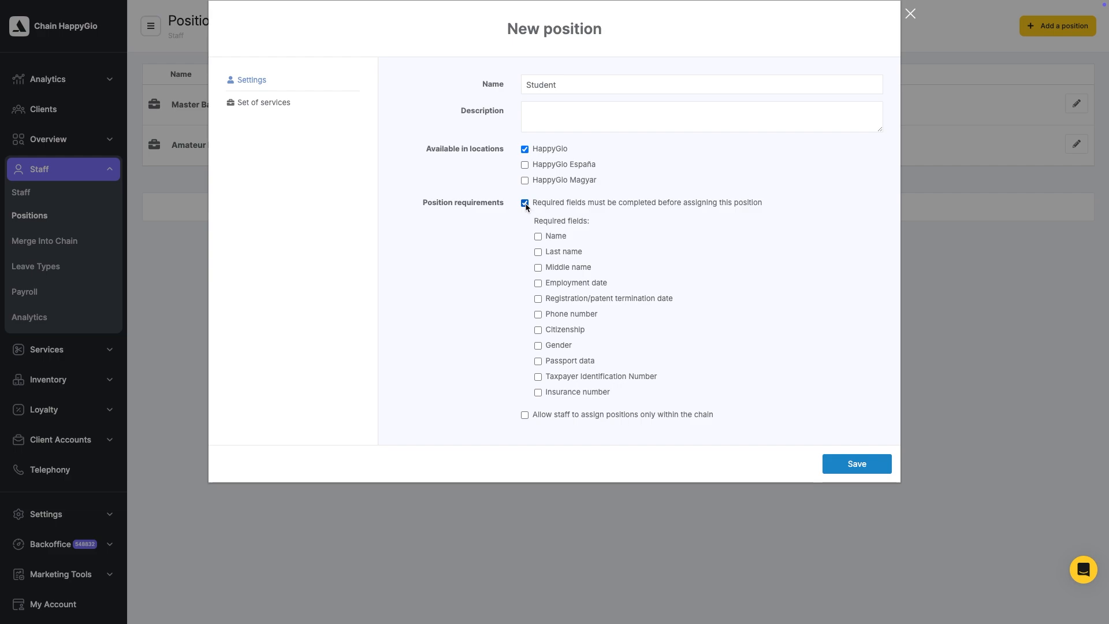
pyautogui.click(538, 236)
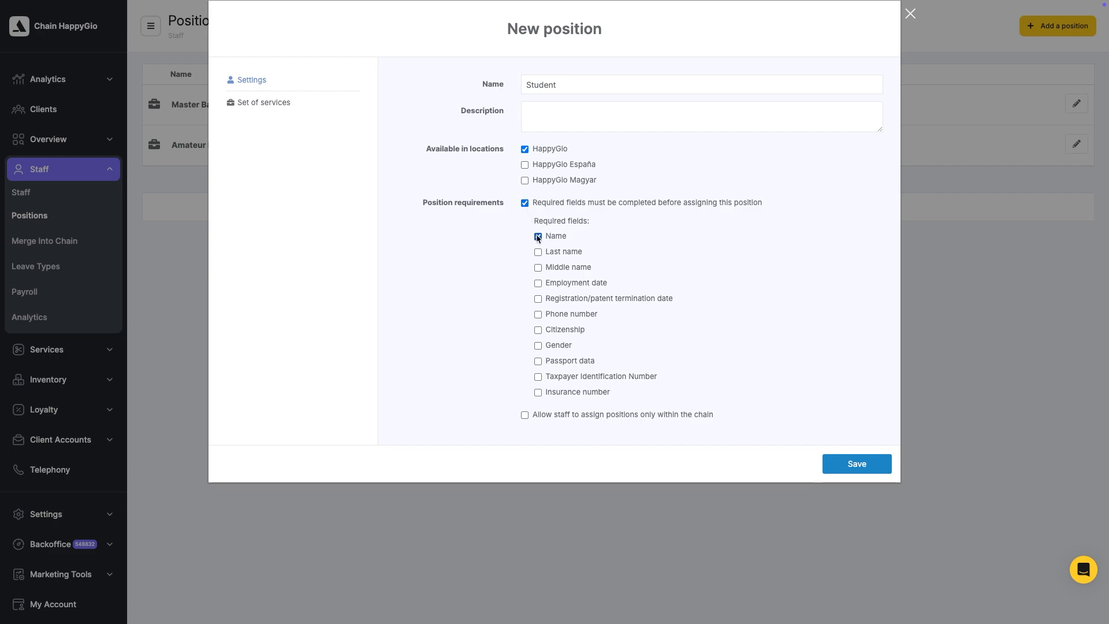
pyautogui.click(539, 315)
pyautogui.click(525, 415)
# Step: Attach the Haircut for kids service to the Student position with strict binding and save the position
pyautogui.click(259, 103)
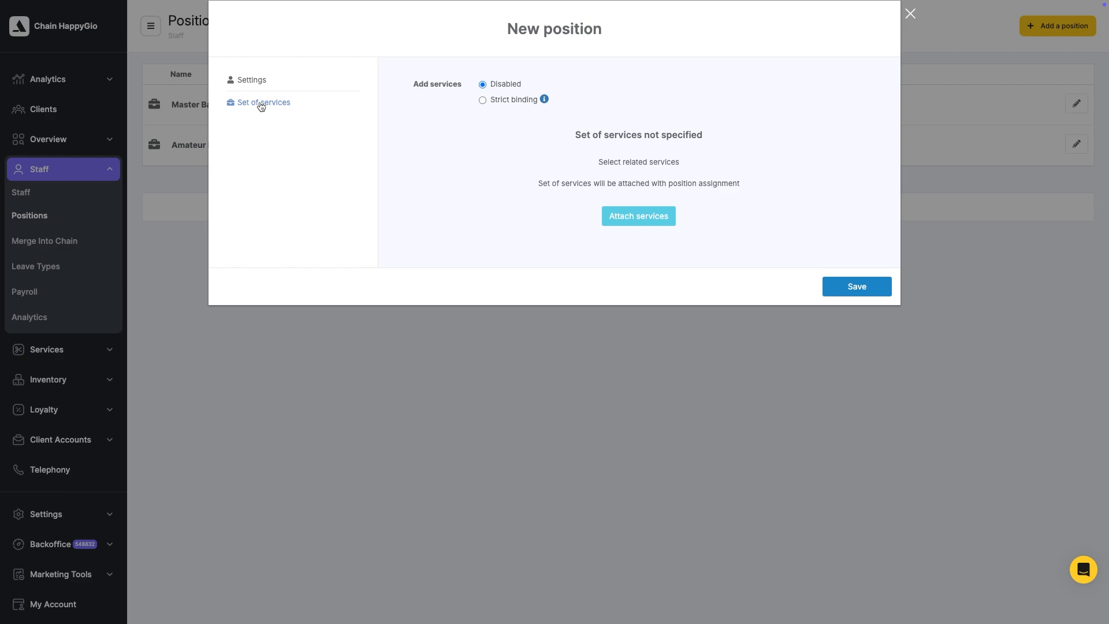
pyautogui.click(612, 215)
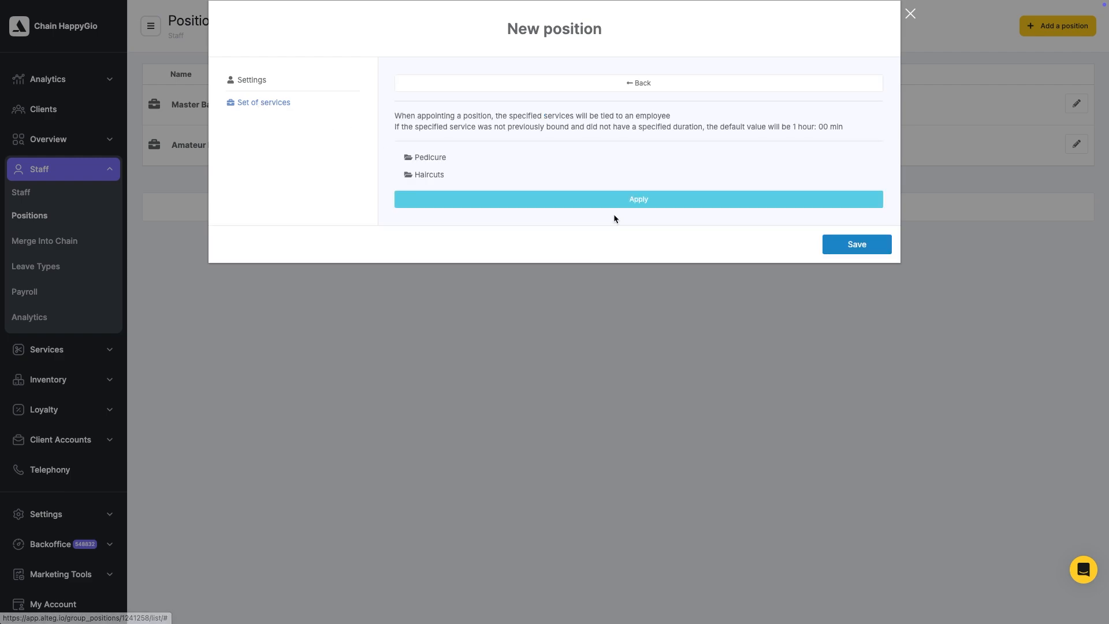
pyautogui.click(432, 174)
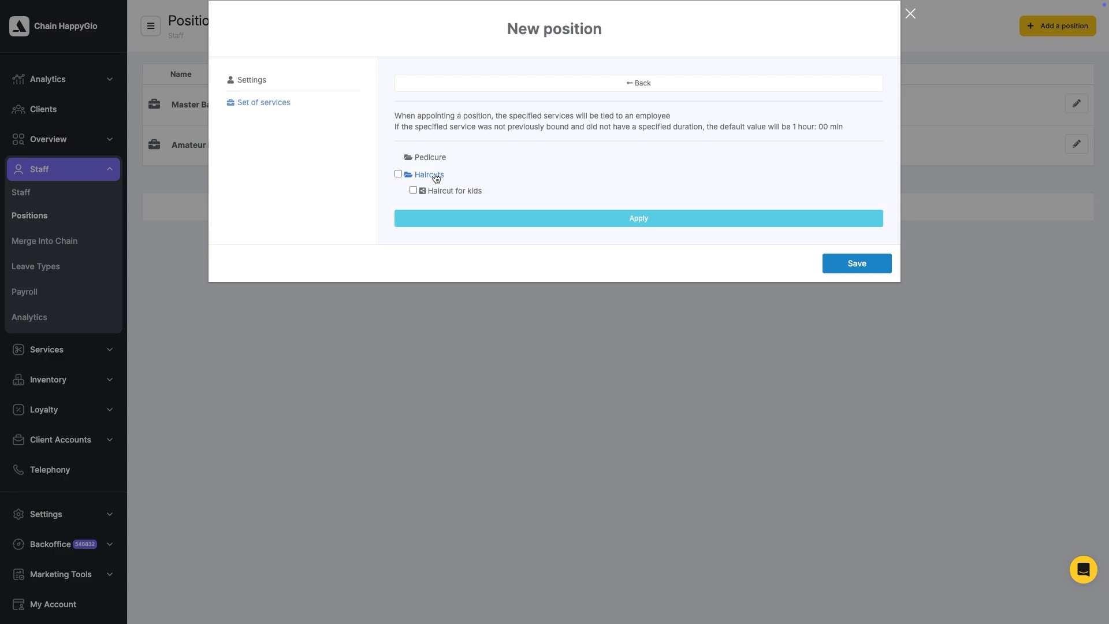
pyautogui.click(436, 191)
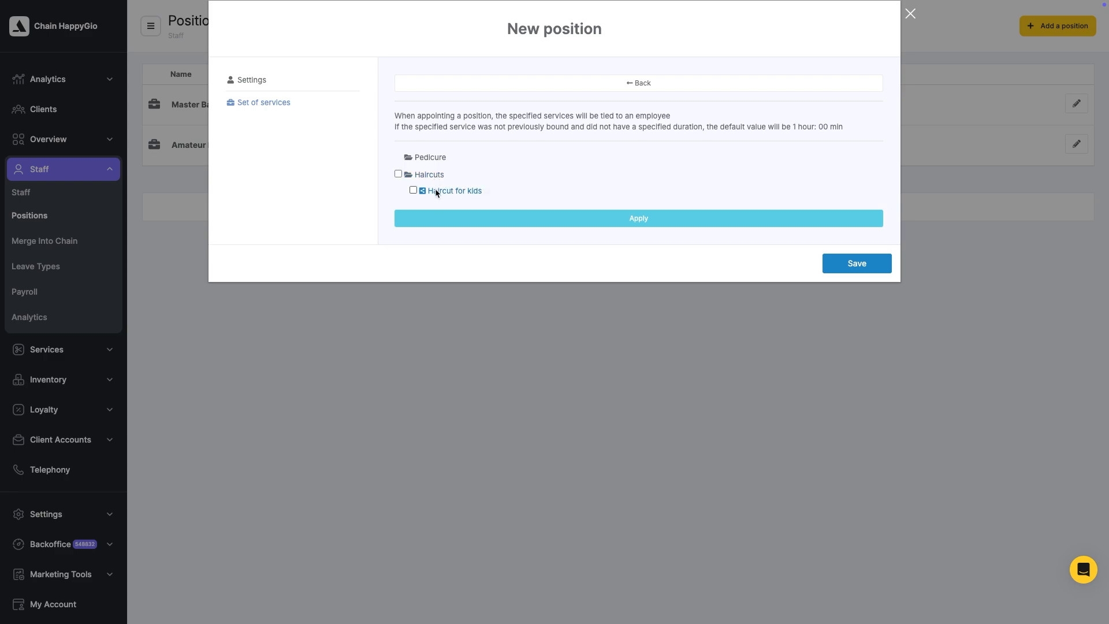
pyautogui.click(633, 219)
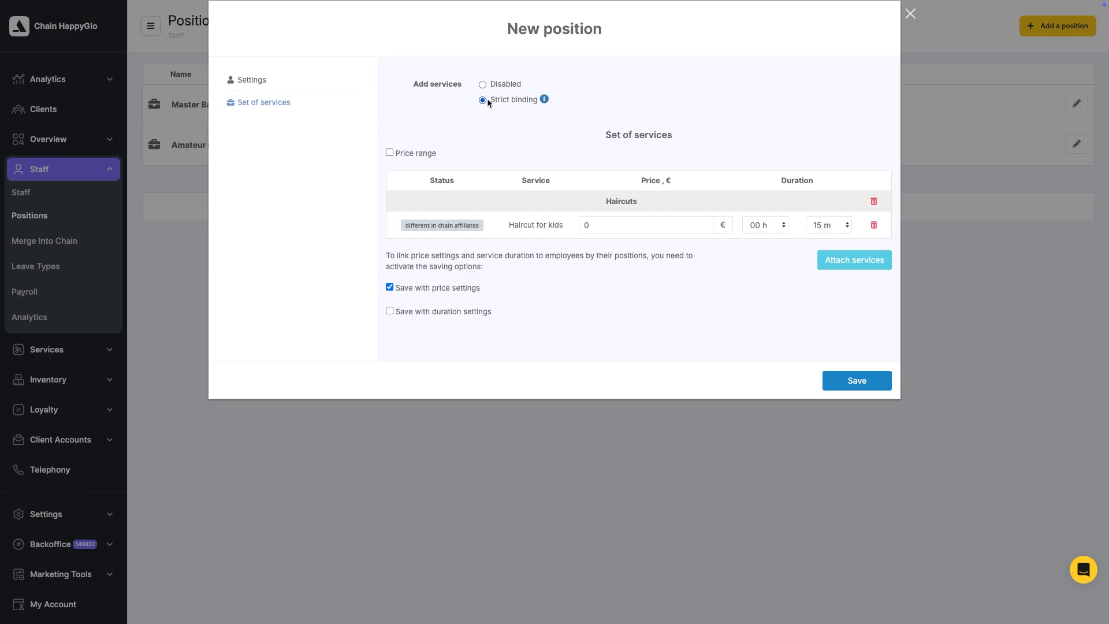
pyautogui.click(847, 378)
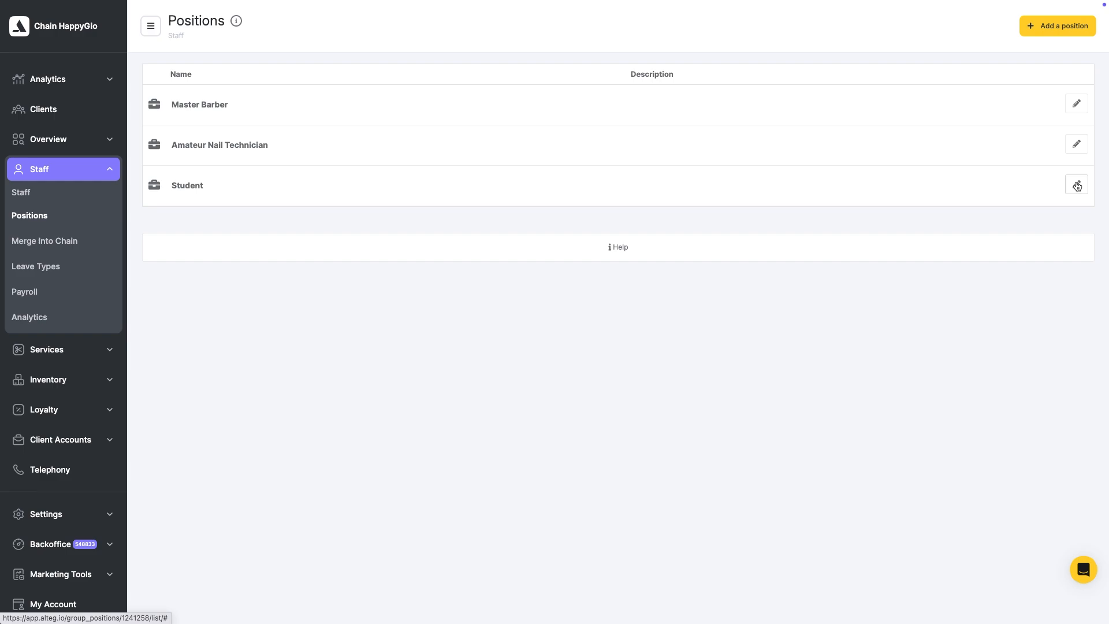
# Step: Transfer the second listed nail specialist from HappyGio into the chain without merging, with the position Amateur Nail Technician
pyautogui.click(67, 241)
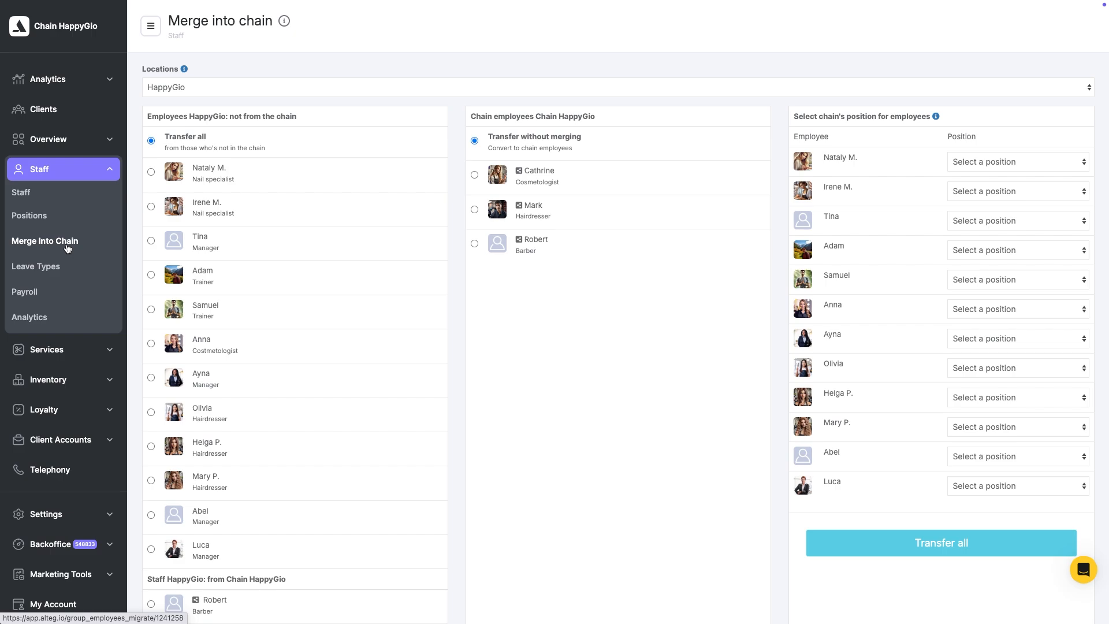
pyautogui.click(202, 92)
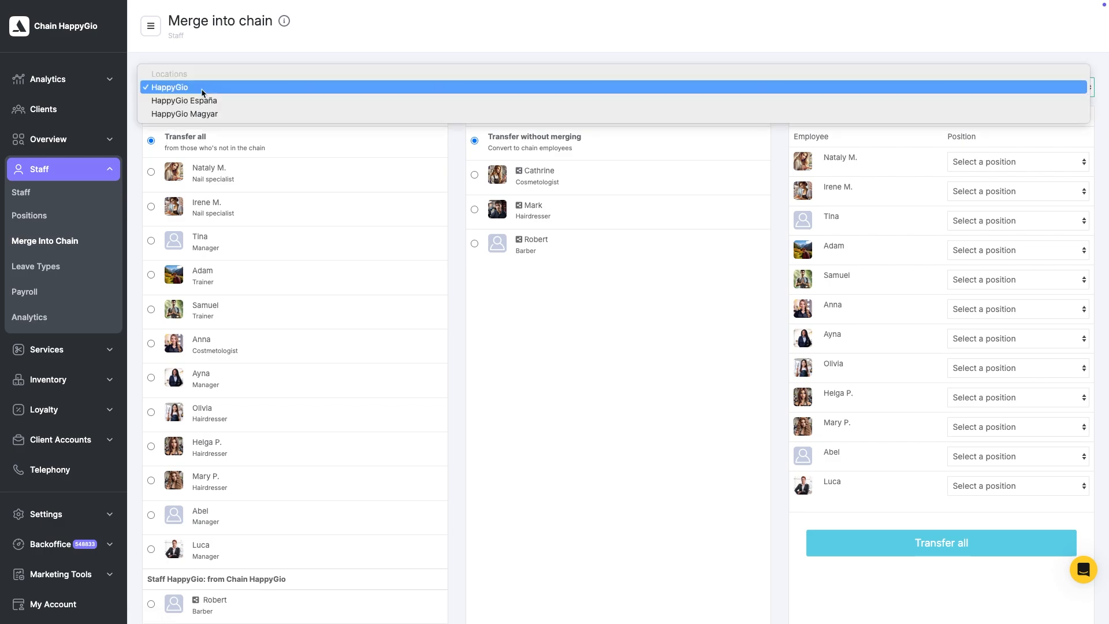
pyautogui.click(202, 92)
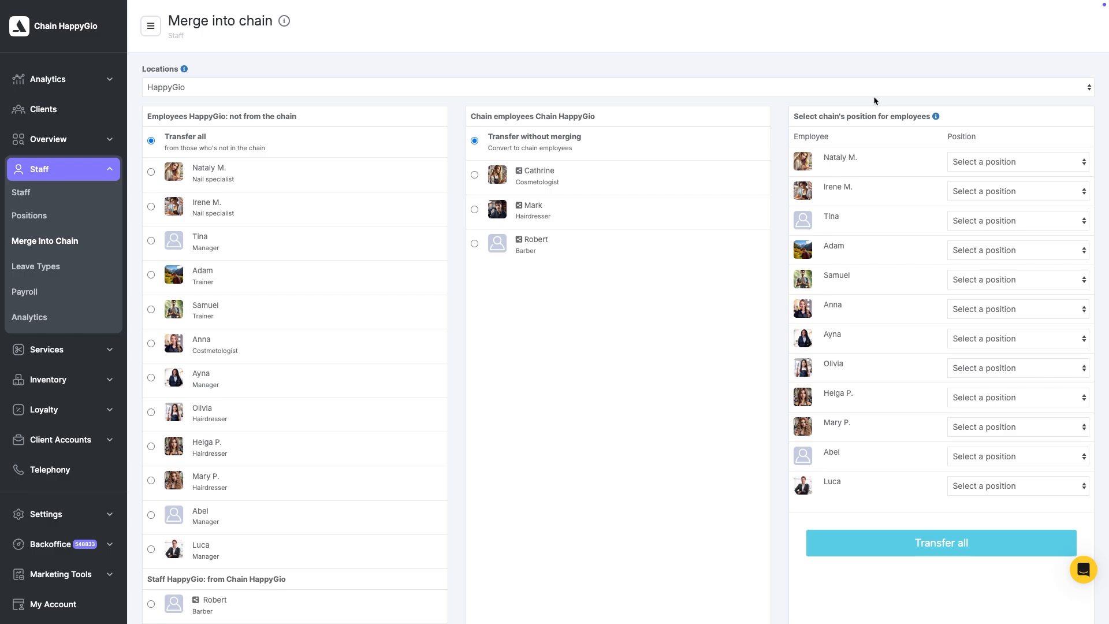
pyautogui.click(151, 206)
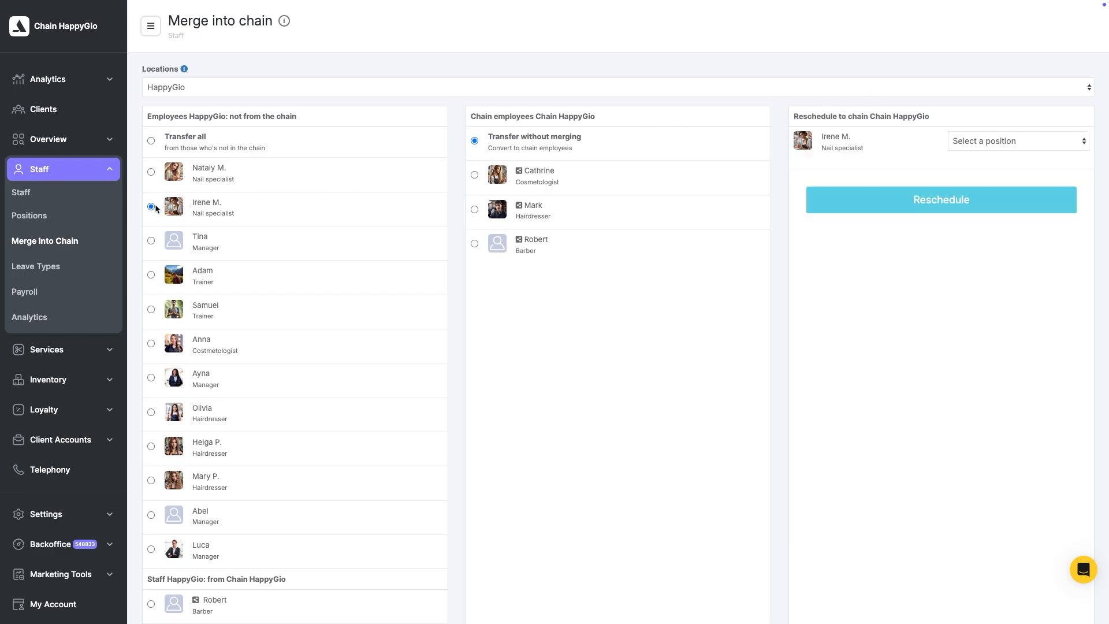
pyautogui.click(957, 142)
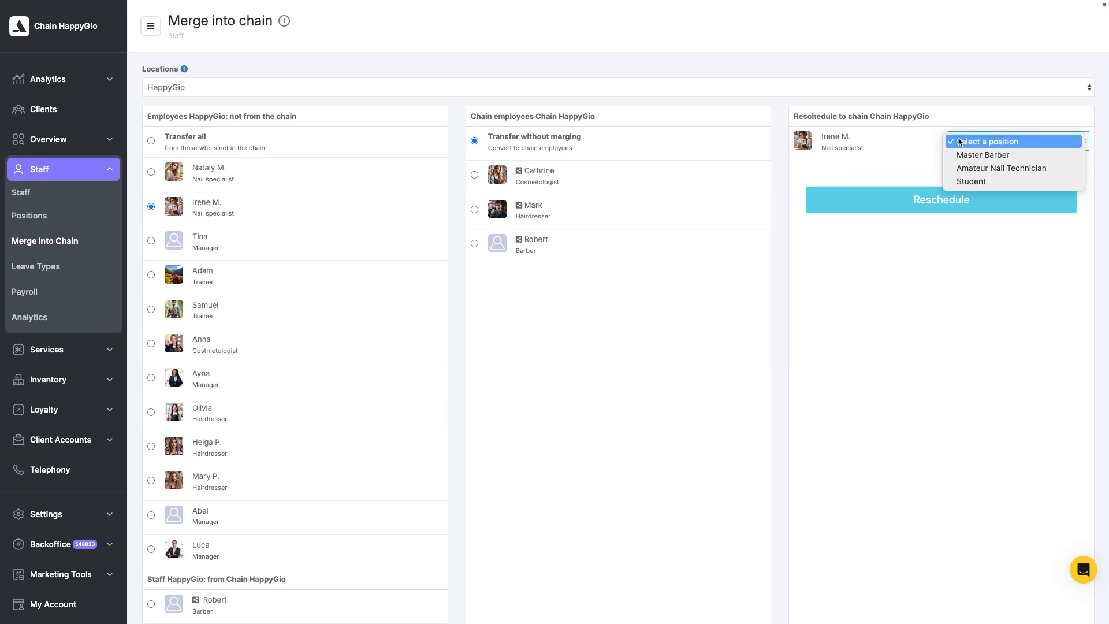
pyautogui.click(969, 173)
pyautogui.click(960, 203)
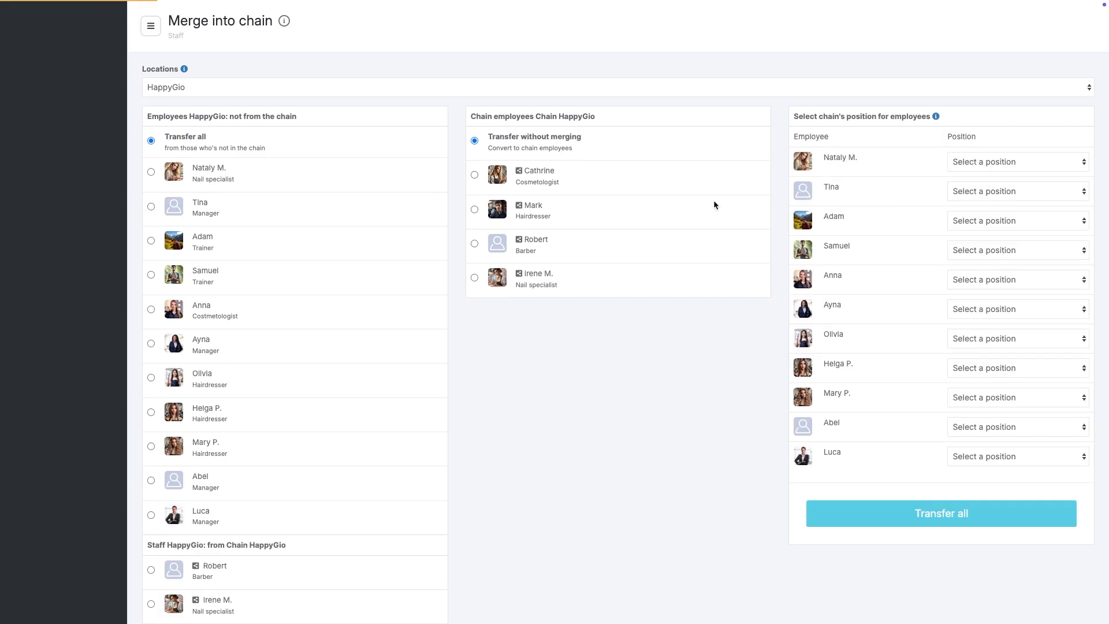
# Step: Select the transferred nail specialist under the location's chain staff and the matching chain employee for unification
pyautogui.click(152, 143)
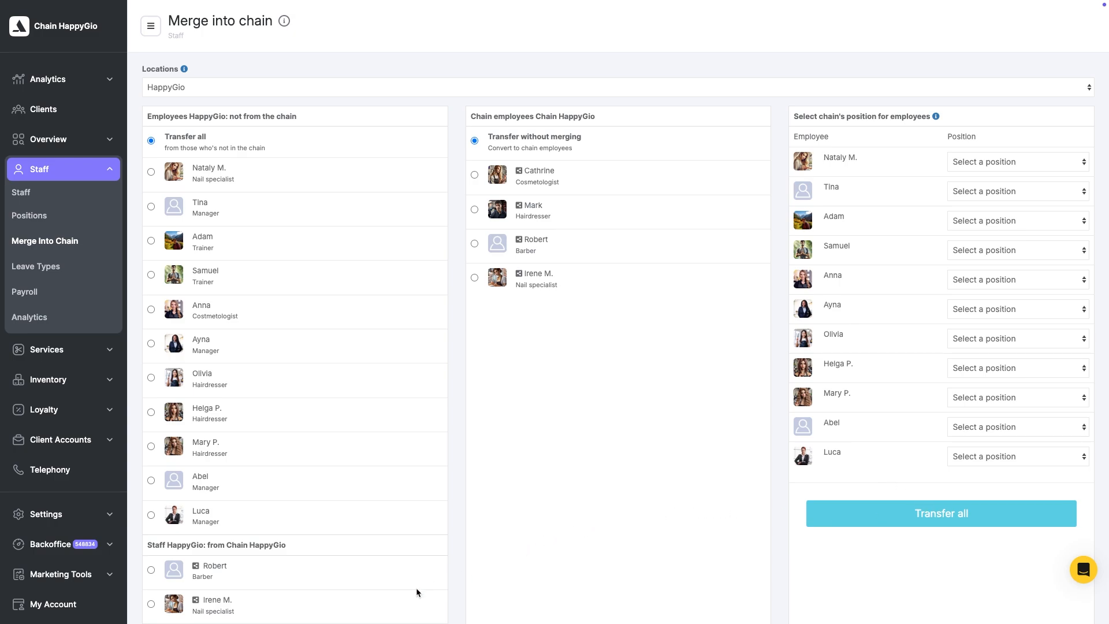
pyautogui.click(151, 604)
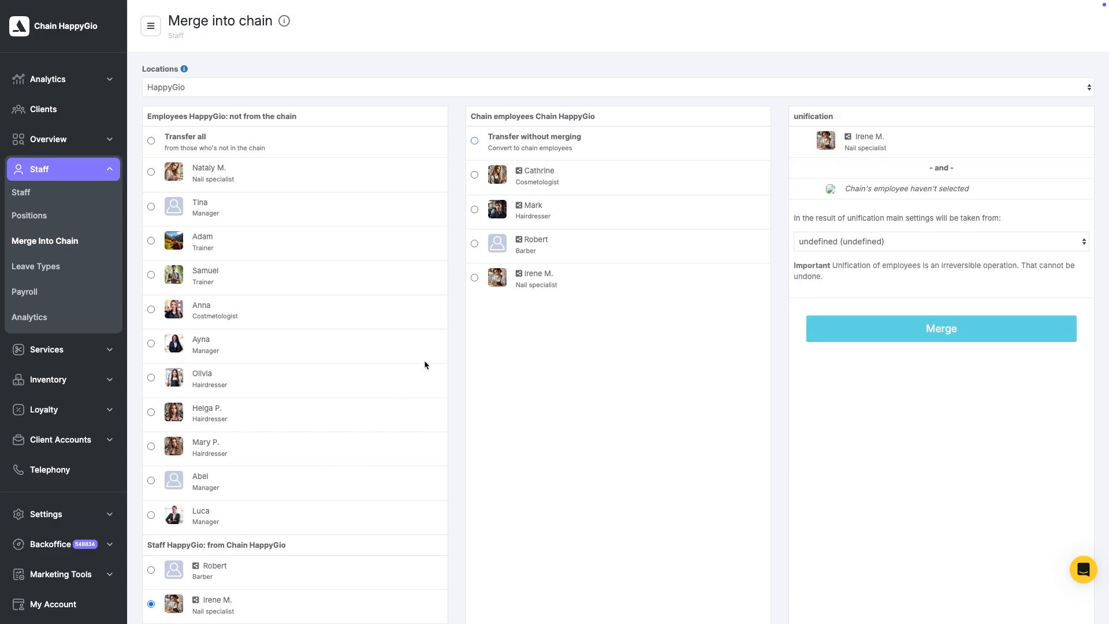
pyautogui.click(474, 279)
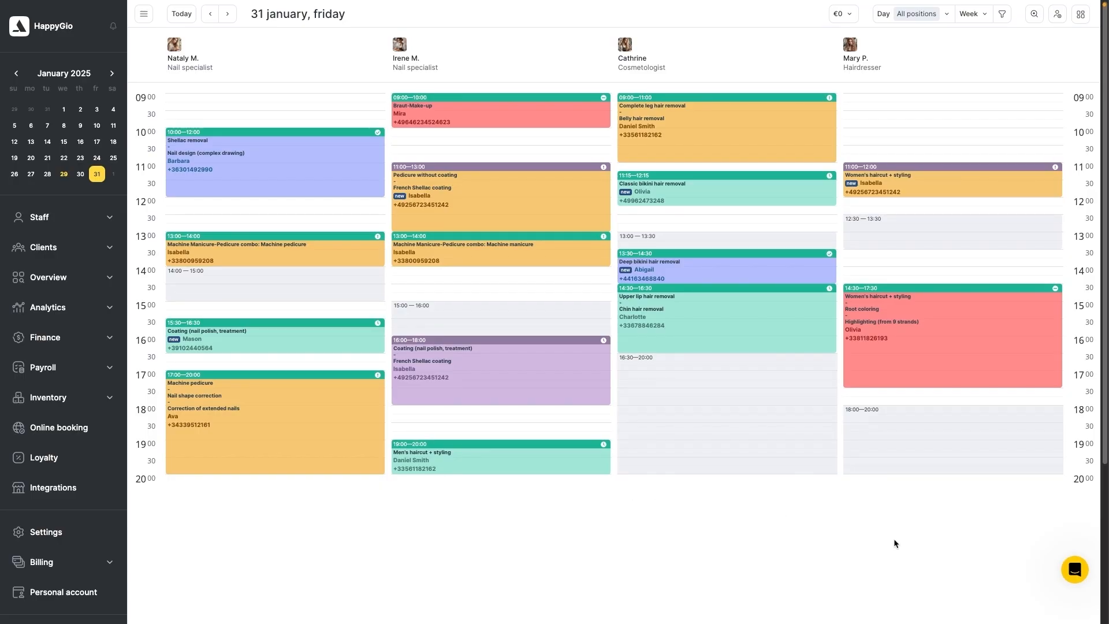
# Step: Open a new support chat conversation and write the message "Hello! I would like some help."
pyautogui.click(1074, 570)
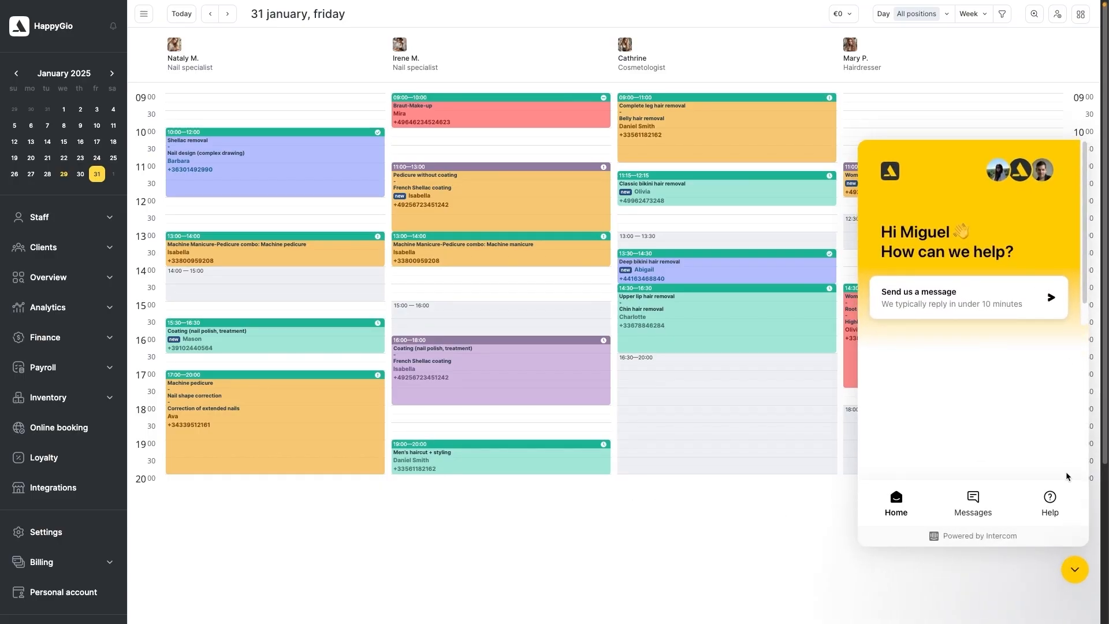
pyautogui.click(1051, 298)
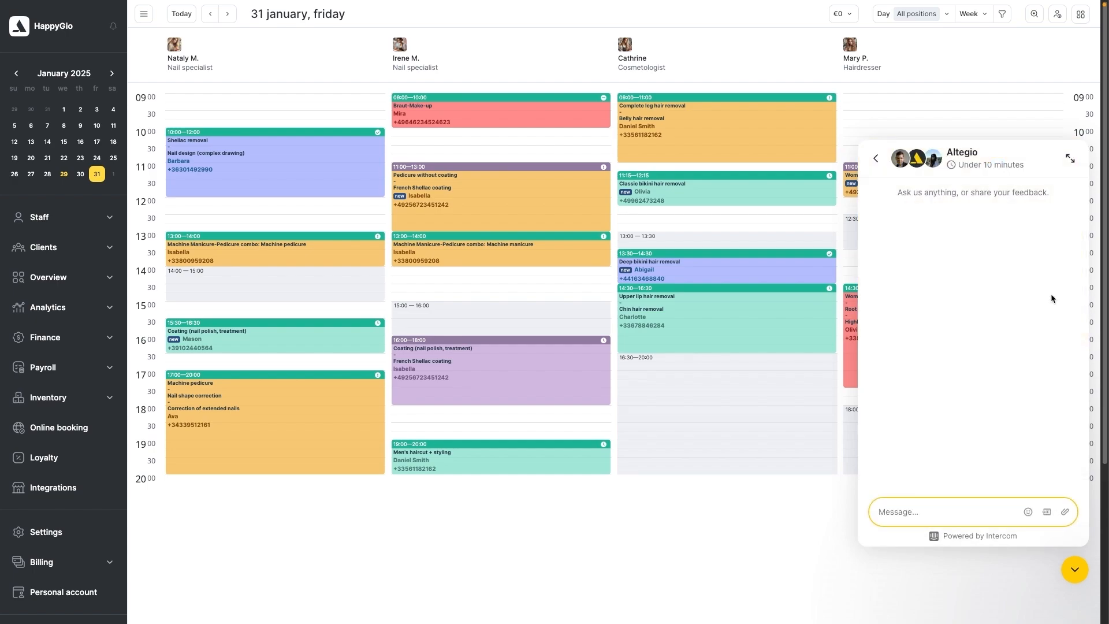
pyautogui.write('Hello! I would like some help.')
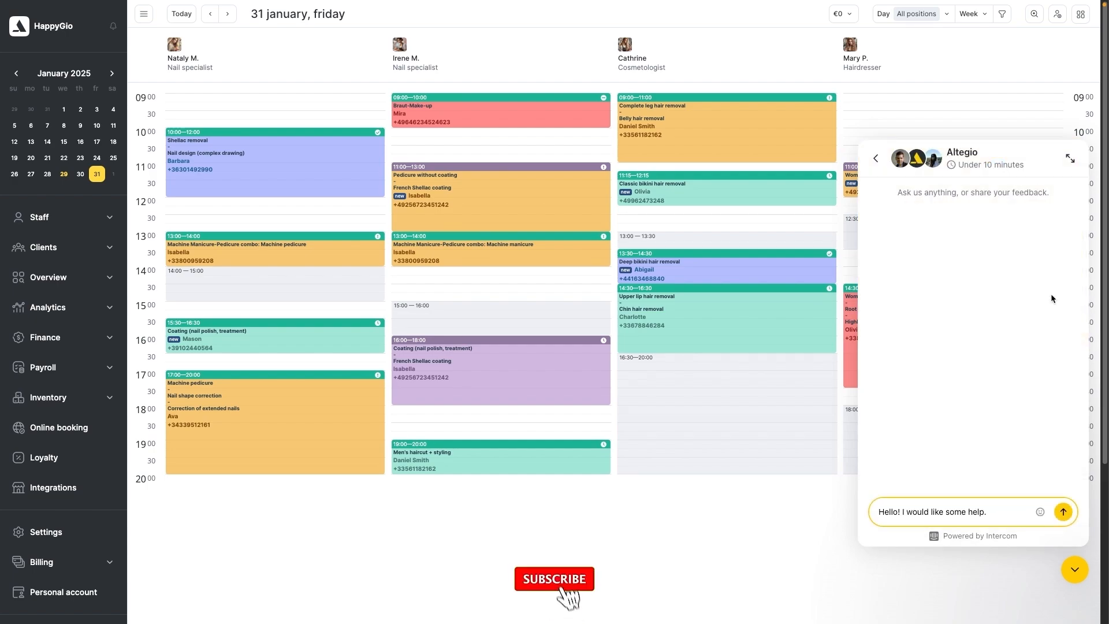